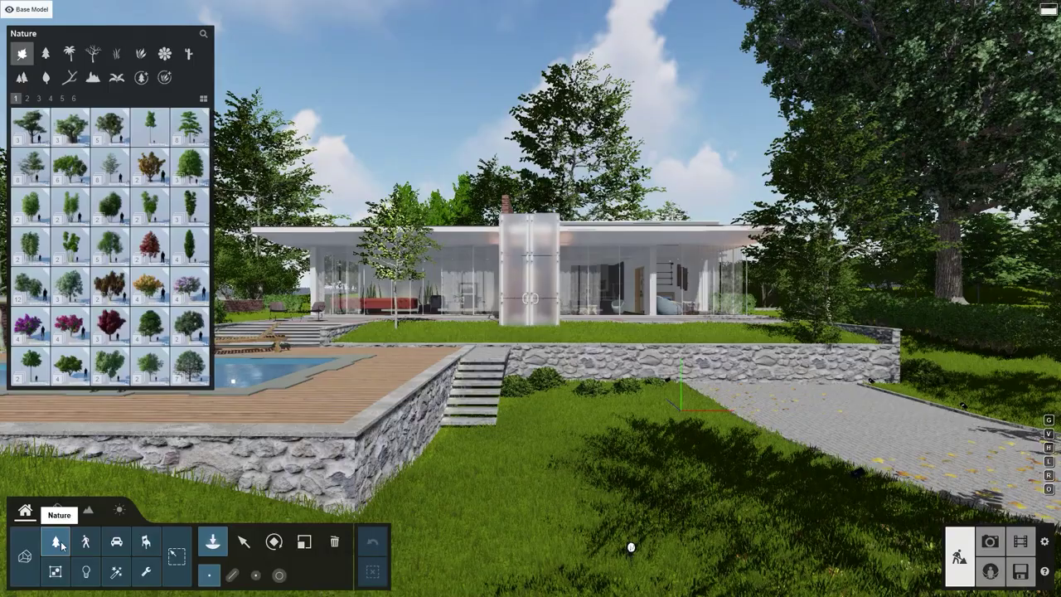
Browse the People and Animals, Transport and Objects libraries, ending on the furniture objects.
left_click(86, 543)
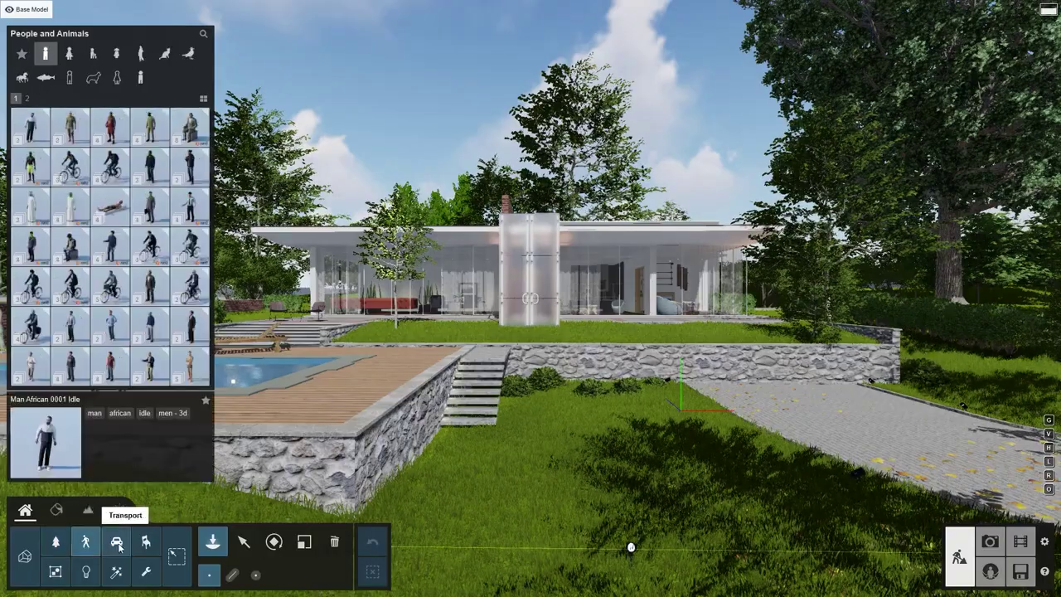
left_click(118, 541)
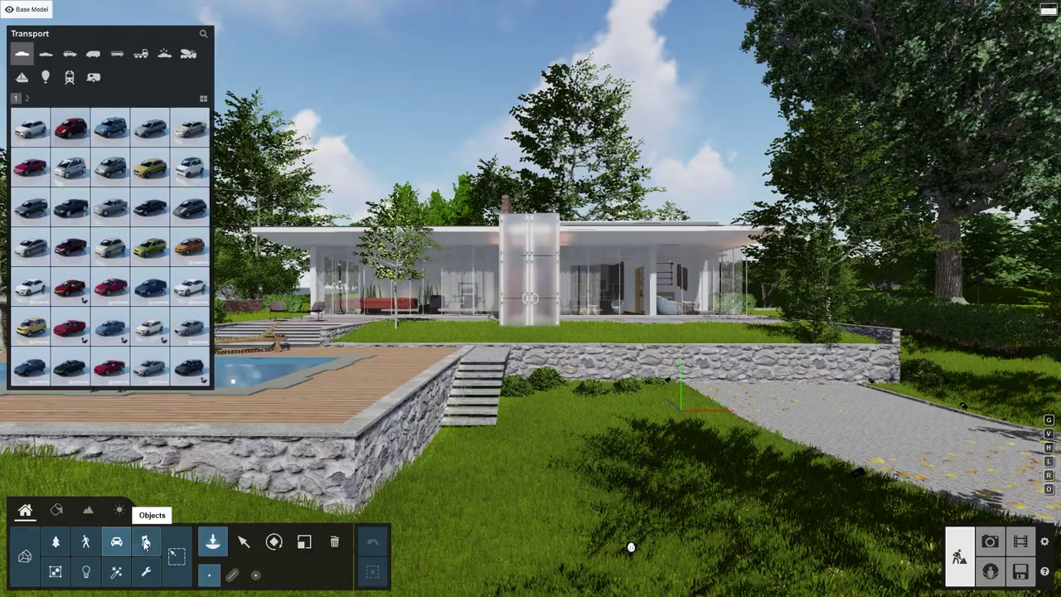
left_click(145, 543)
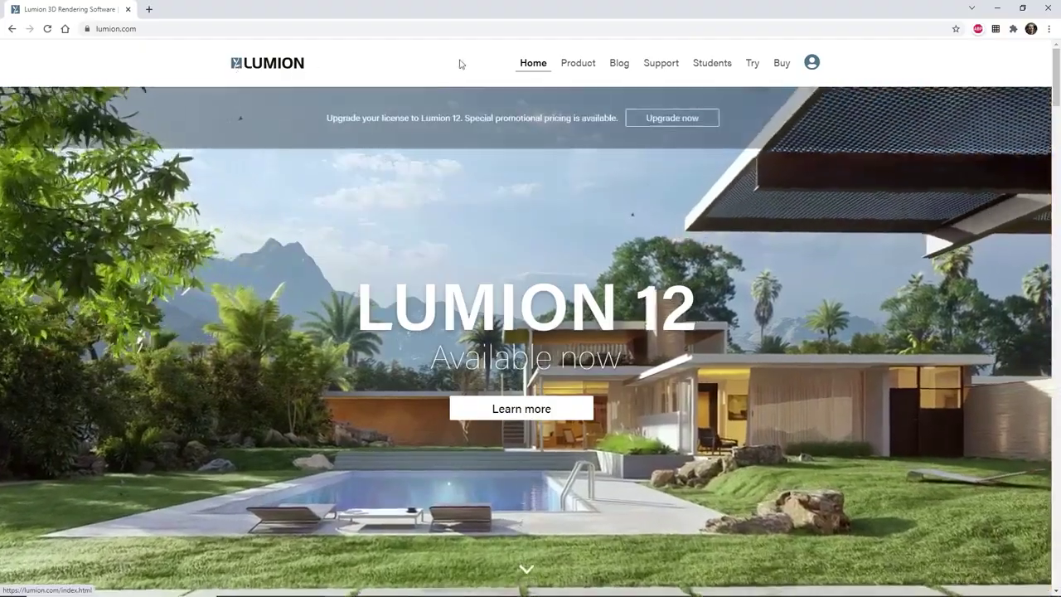
Go to the Lumion Community's 2D people and cut-outs sources and open VIShopper.
mouse_move(651, 65)
left_click(681, 178)
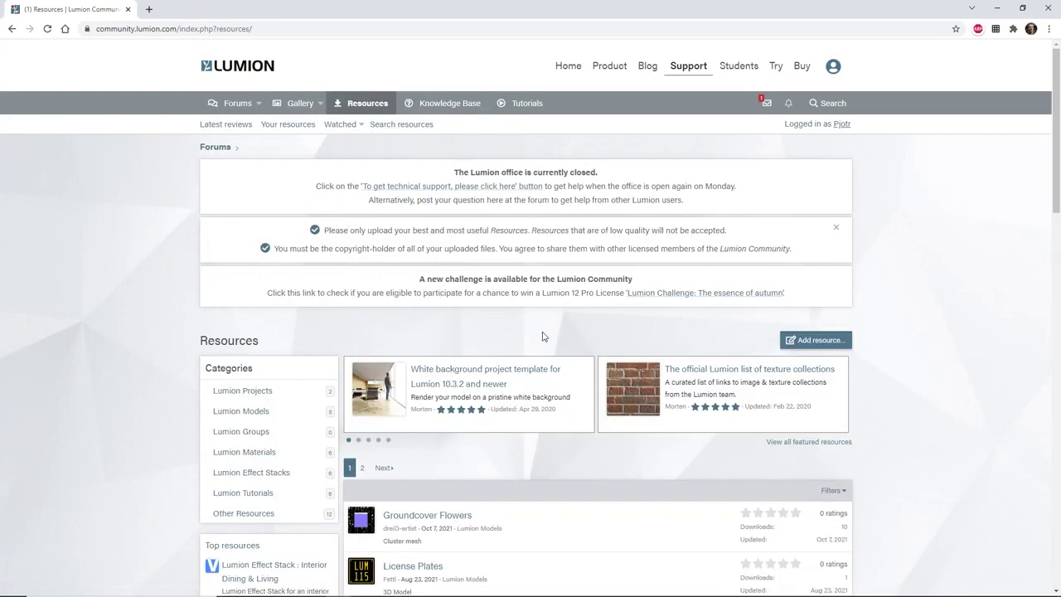
left_click_drag(1051, 183, 1056, 485)
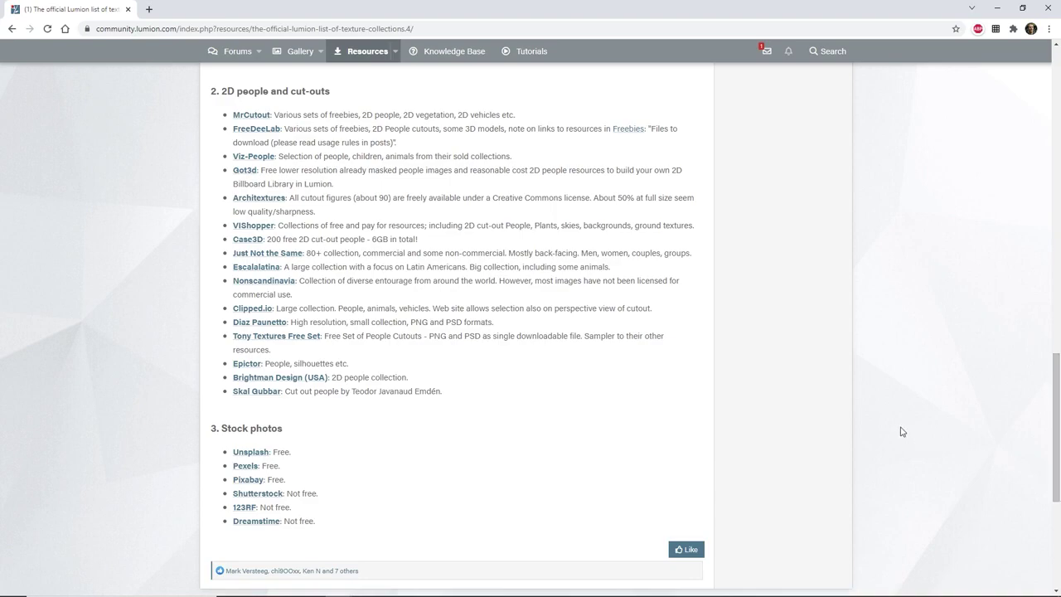
left_click(253, 225)
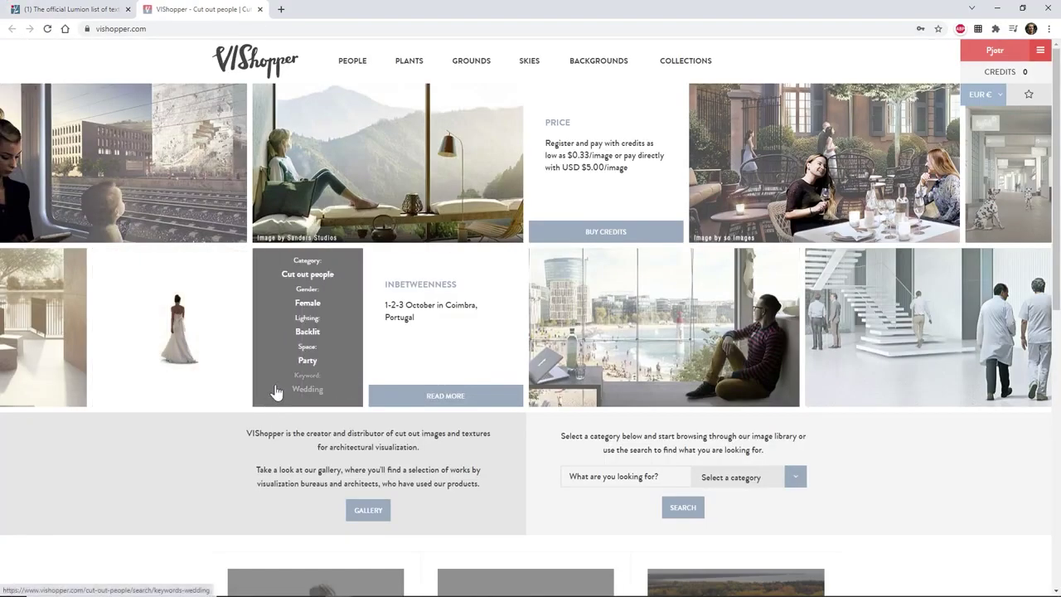
Filter VIShopper's people to free cut-outs and download the waiter carrying a tray.
left_click(359, 65)
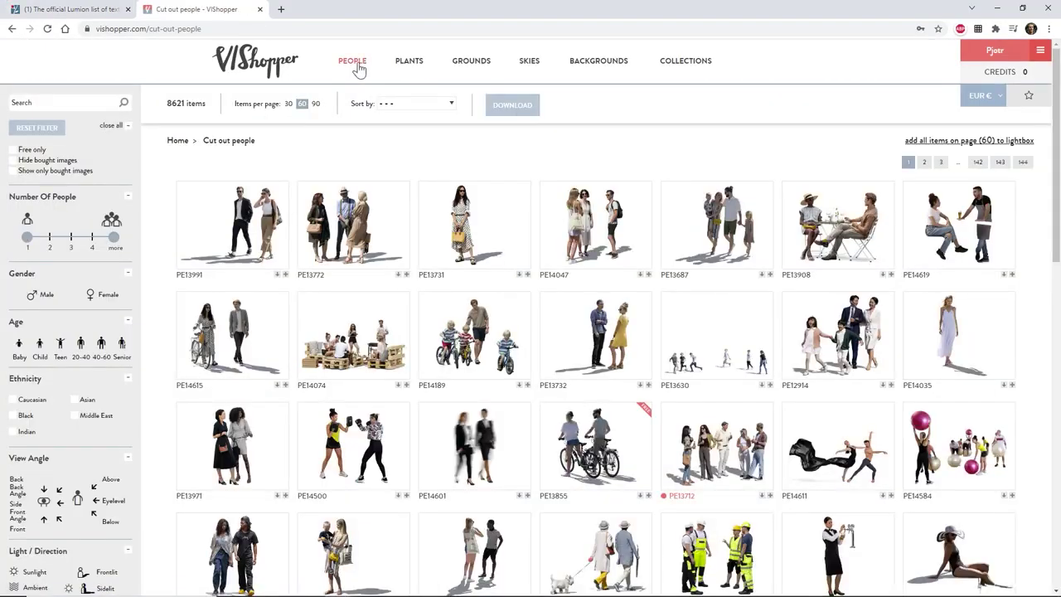
left_click(15, 150)
left_click_drag(1058, 231, 1041, 499)
left_click(959, 308)
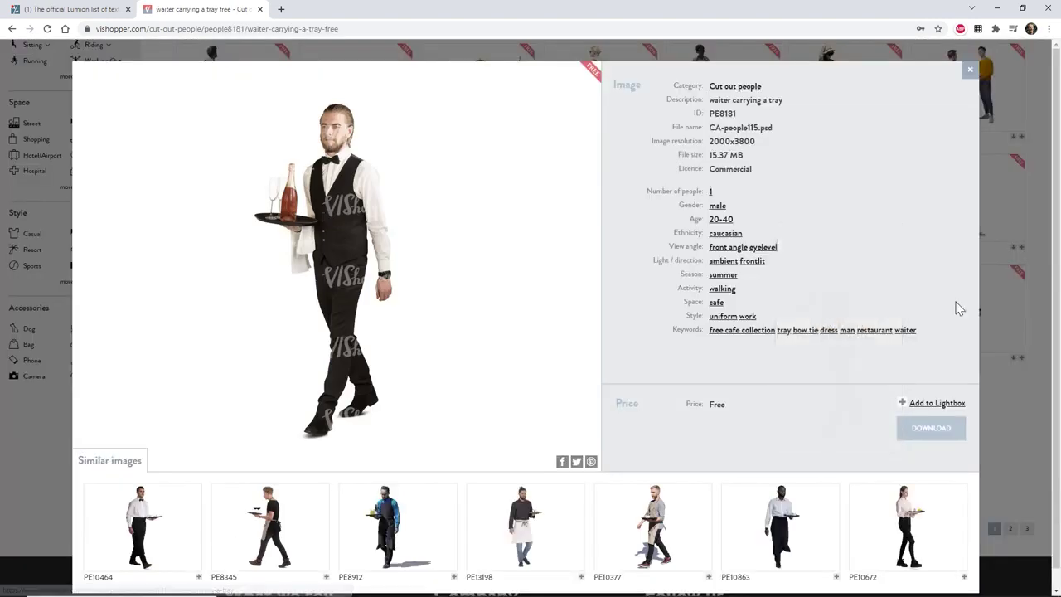
left_click(929, 432)
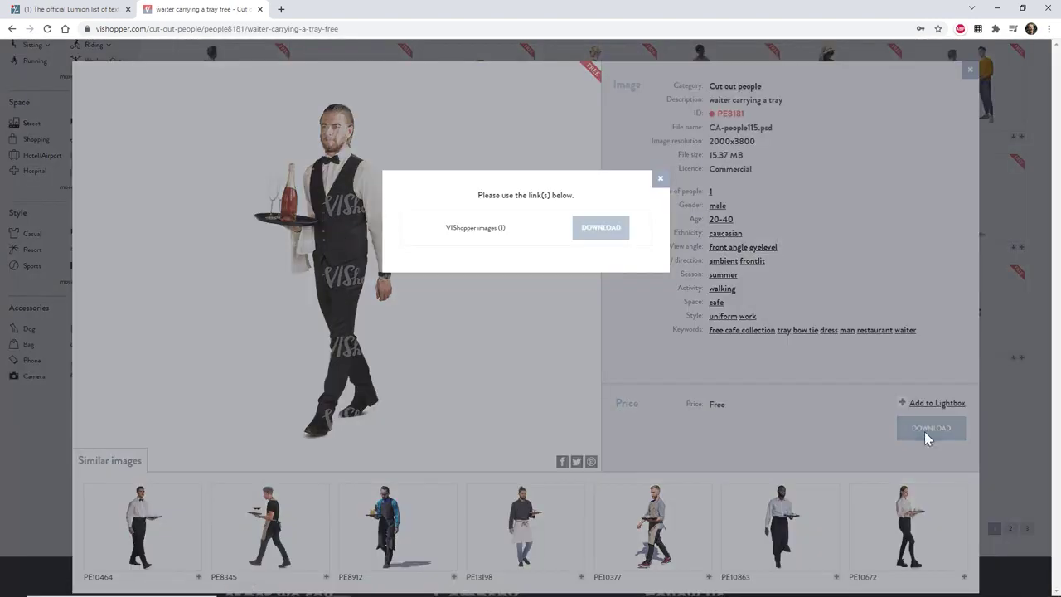
left_click(620, 235)
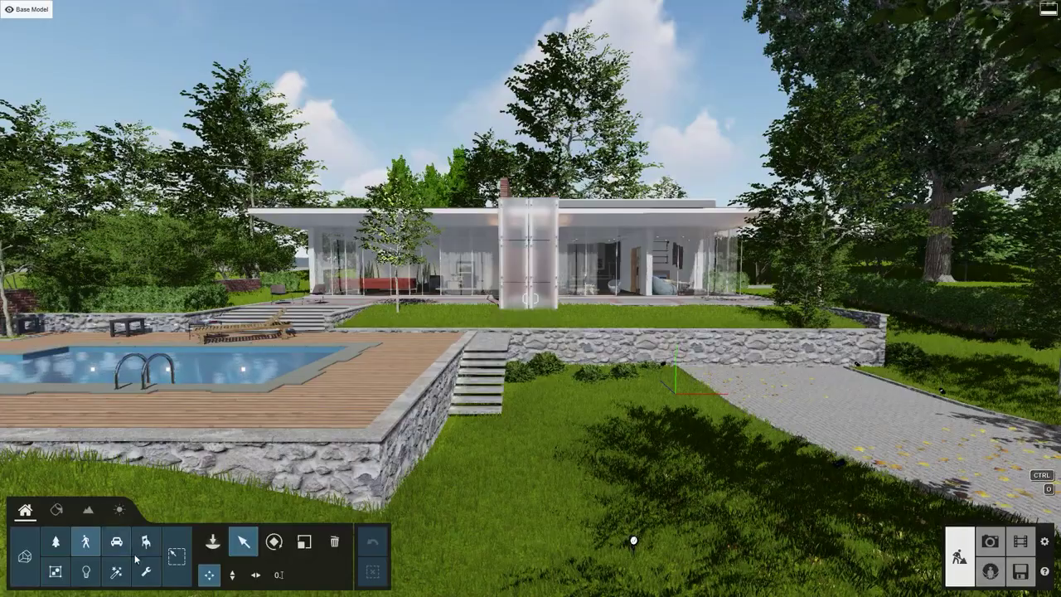
Place a Character billboard from the Utilities library on the pool deck.
left_click(146, 572)
left_click(212, 542)
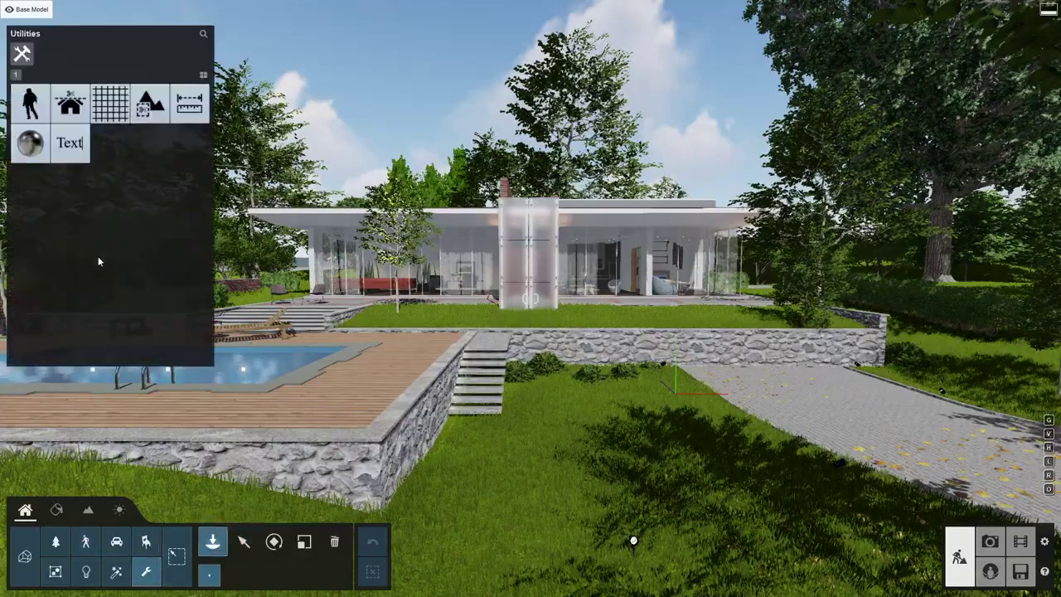
left_click(30, 103)
left_click(384, 370)
left_click(243, 542)
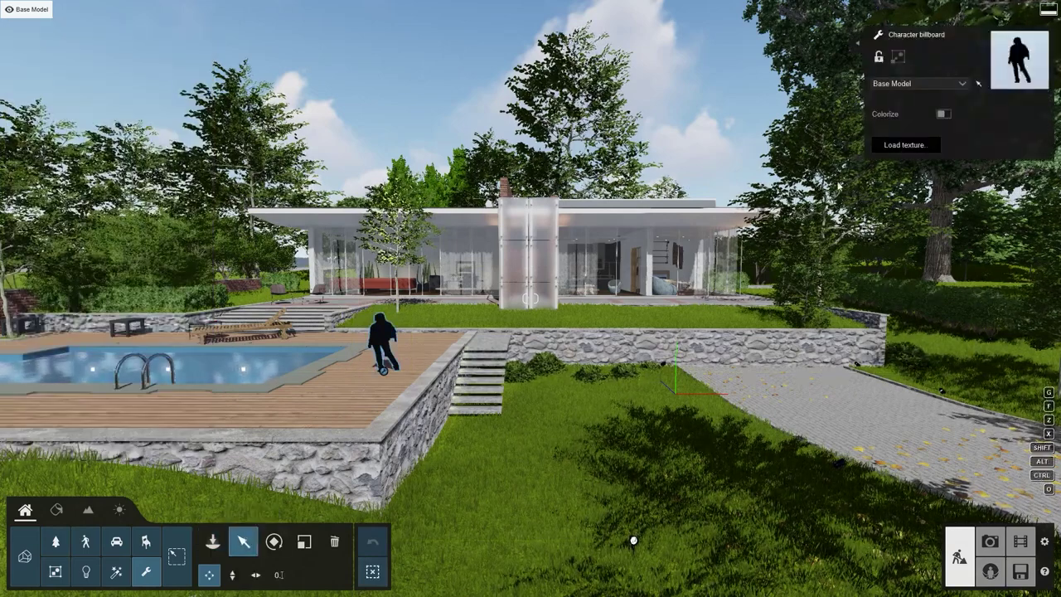
Load CA-people115 (1).psd as the billboard texture and fly in close to the waiter.
left_click(904, 145)
left_click(300, 137)
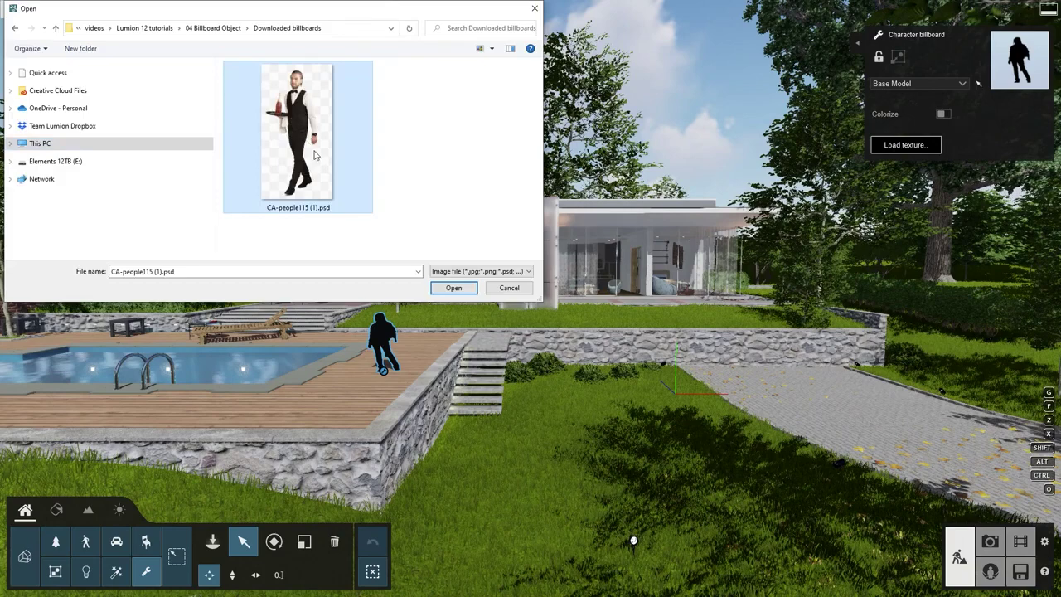
left_click(451, 287)
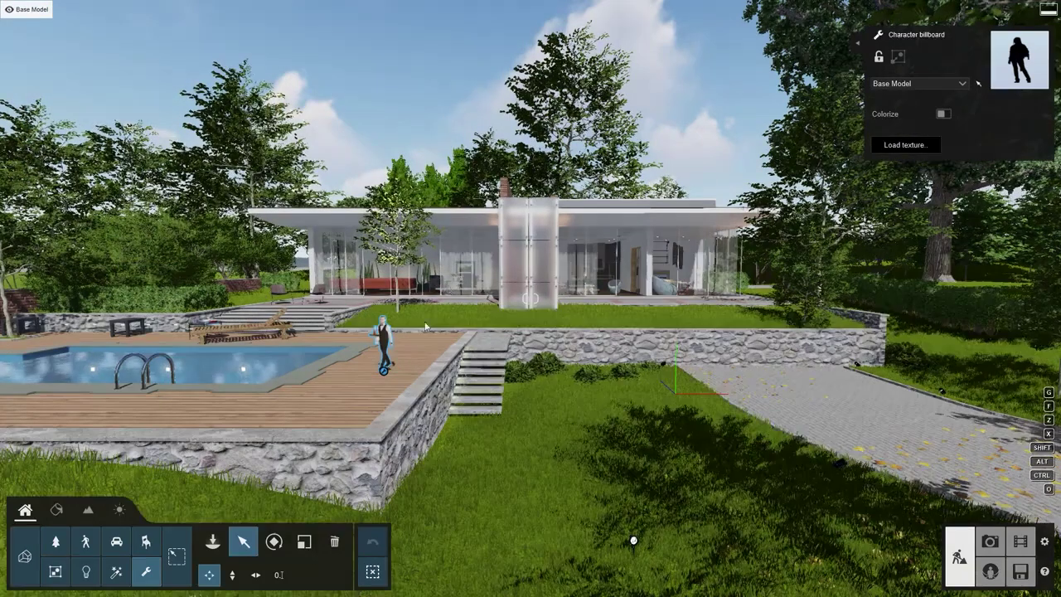
right_click_drag(352, 384, 257, 422)
scroll(560, 305, "up", 5)
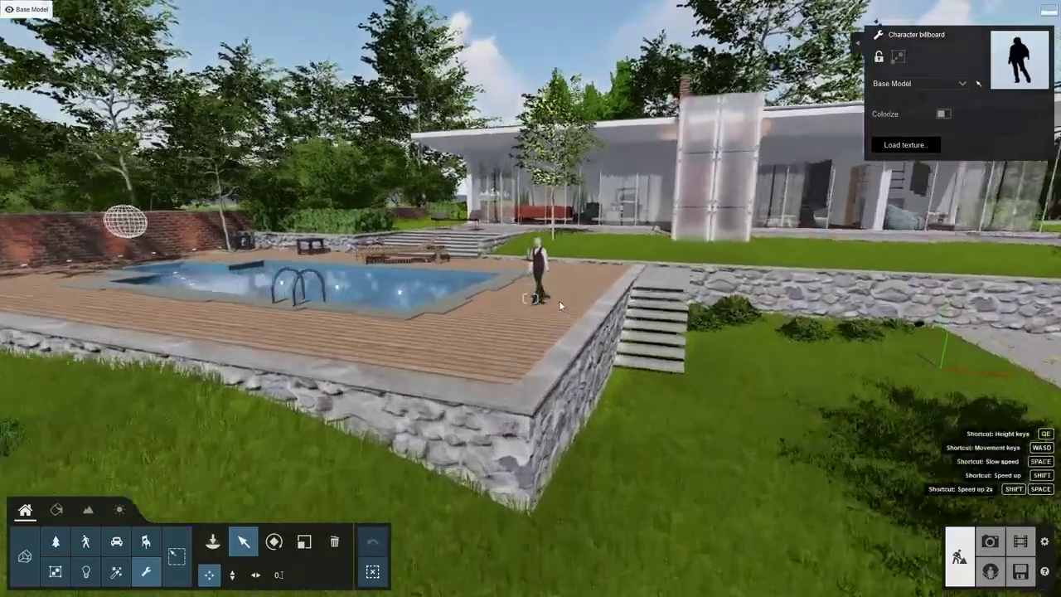
scroll(559, 300, "up", 3)
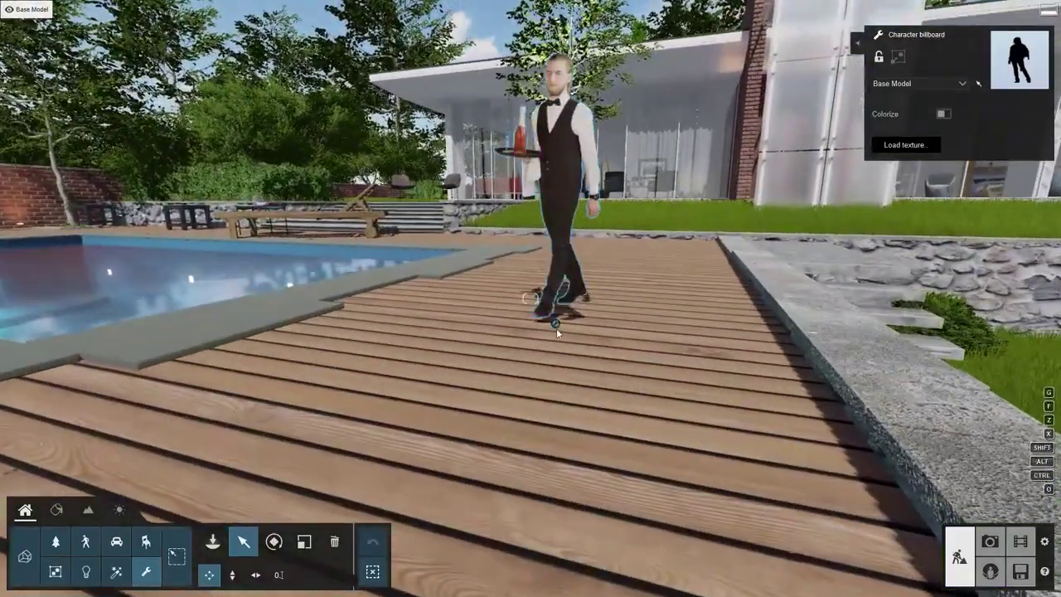
key("e")
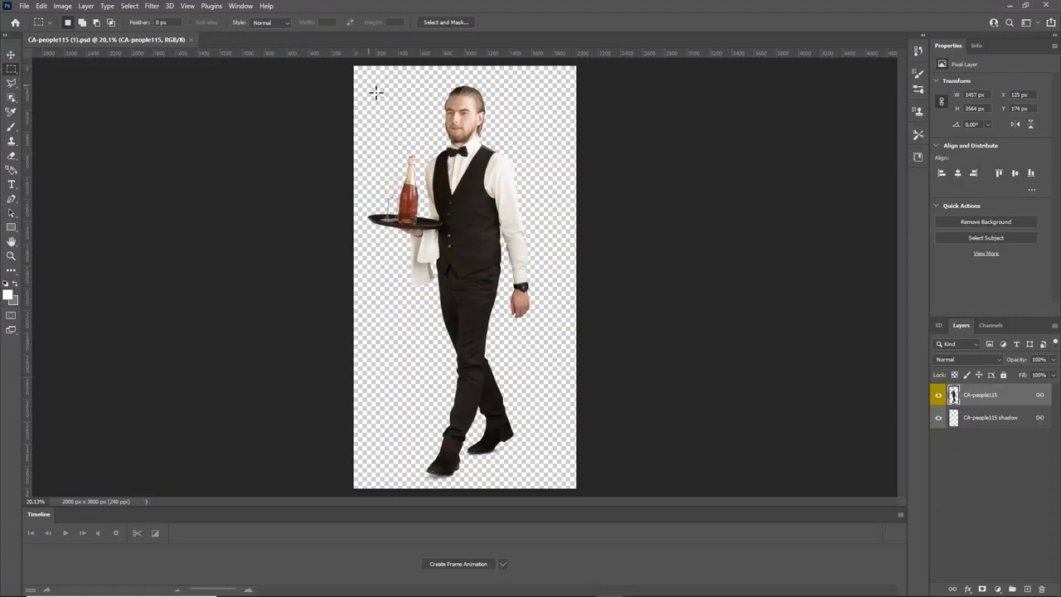
Crop the waiter image to a tight rectangular selection around the figure.
left_click_drag(412, 175, 536, 482)
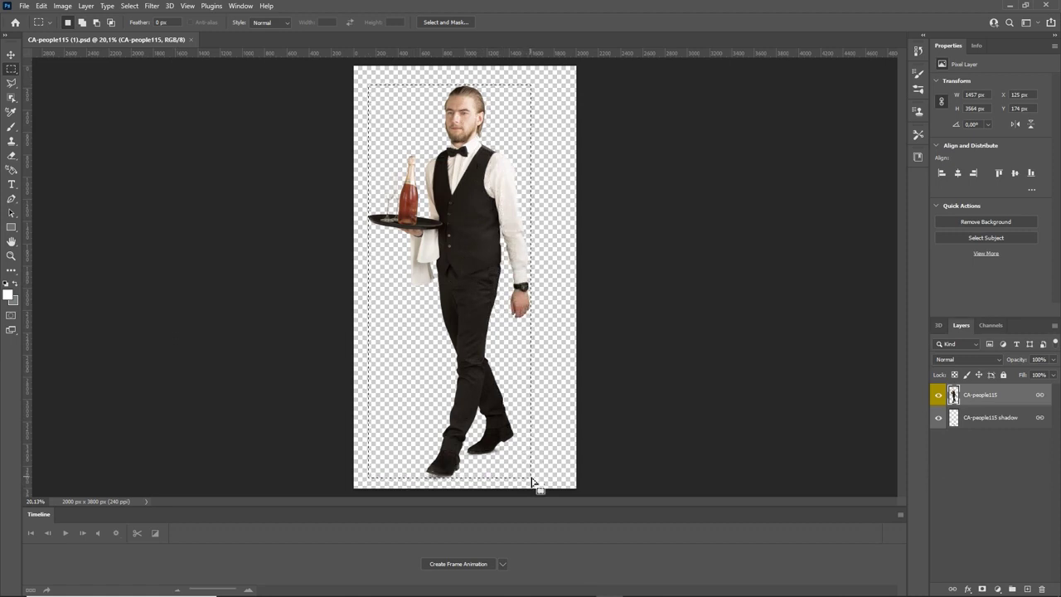
left_click(63, 7)
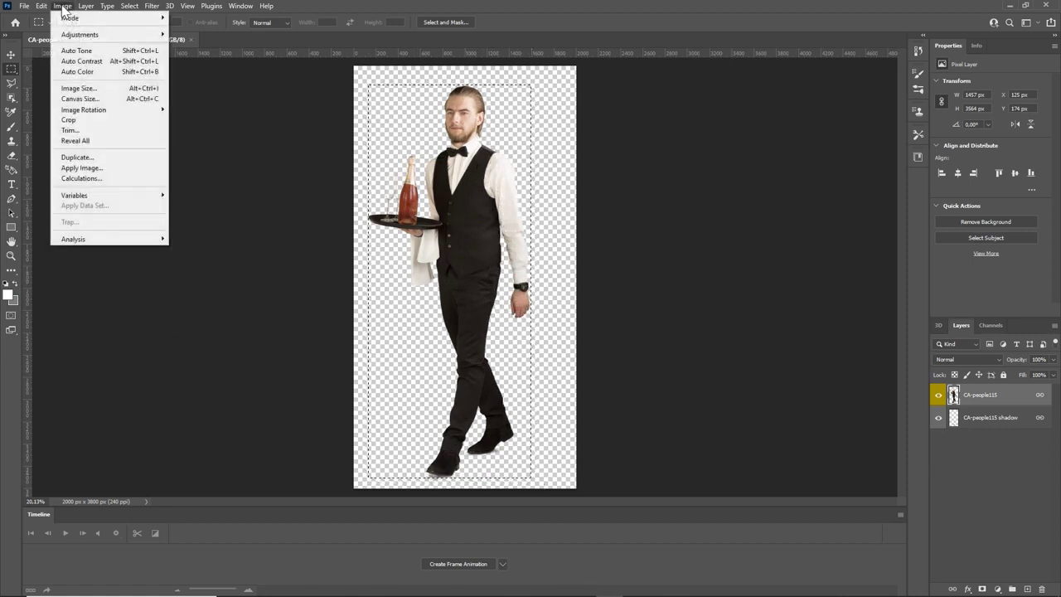
left_click(69, 120)
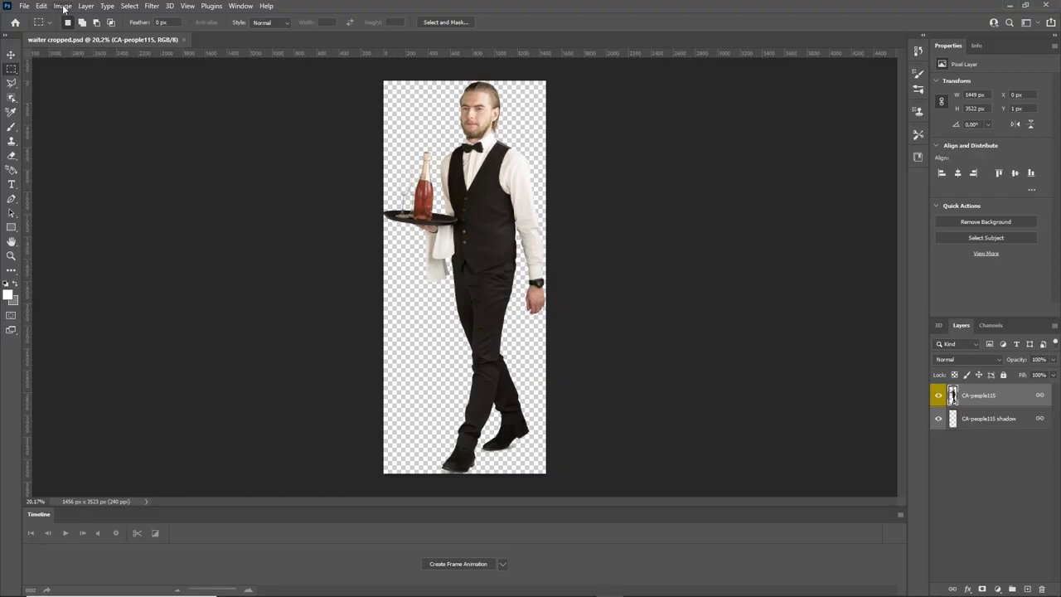
Resize the cropped image to a height of 1024 pixels in Image Size.
left_click(63, 7)
left_click(82, 87)
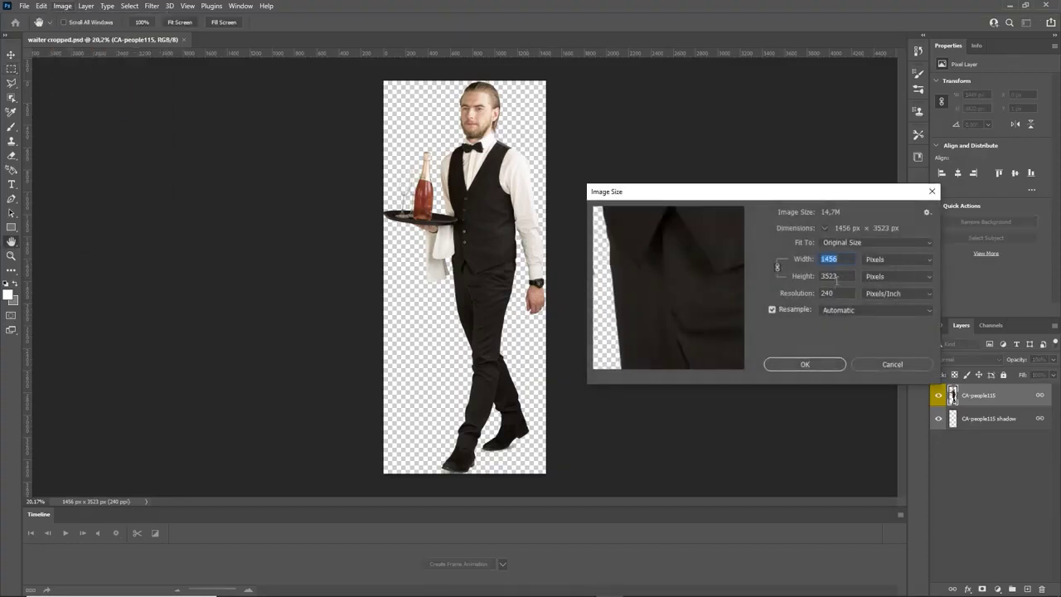
type("1024")
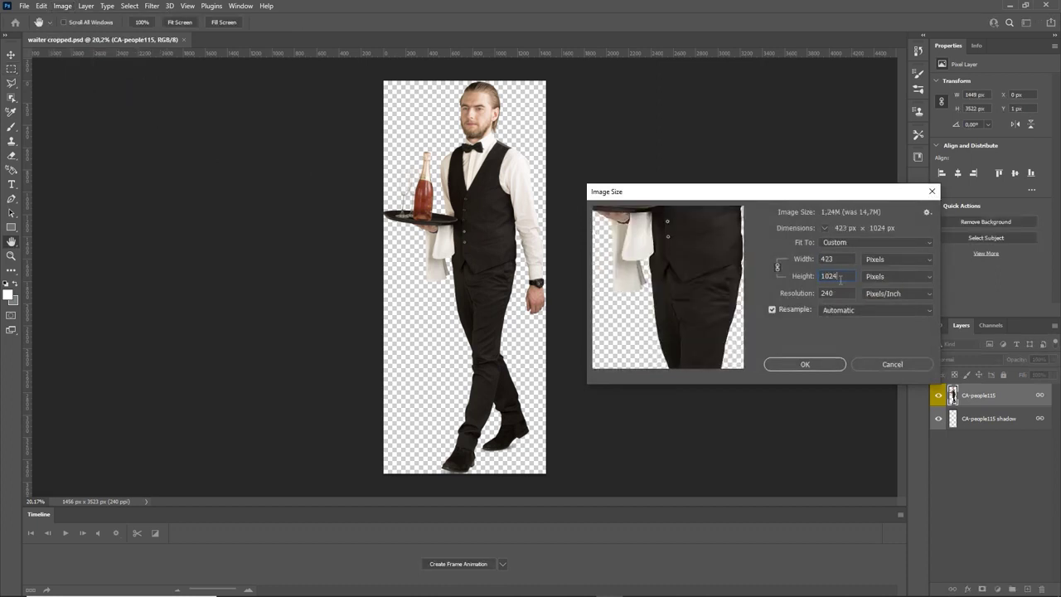
left_click(833, 364)
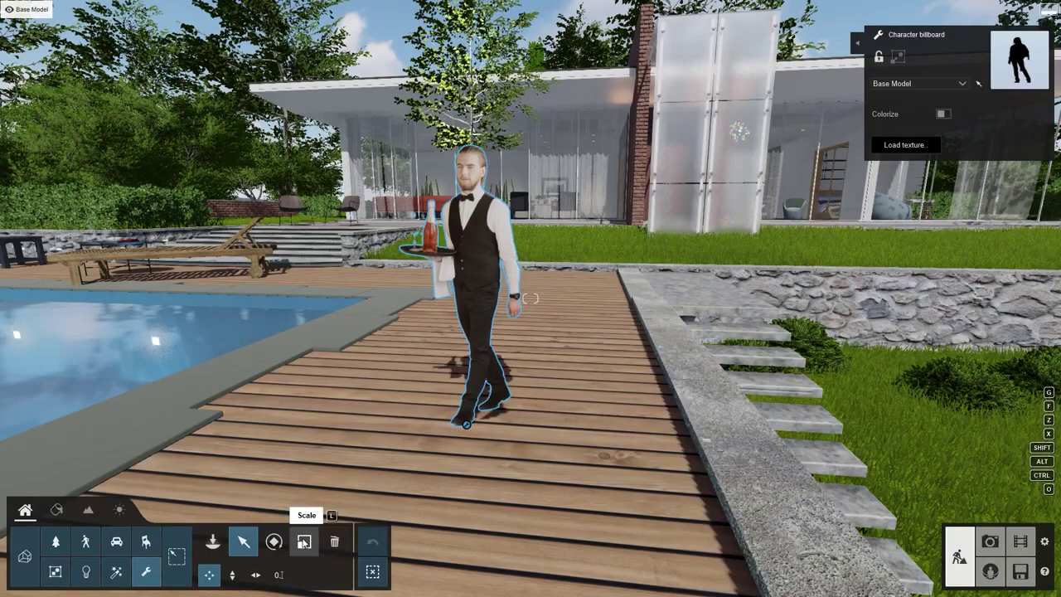
Scale the waiter billboard up to about 1.12x and pull the view back to check it.
left_click(304, 541)
mouse_move(429, 558)
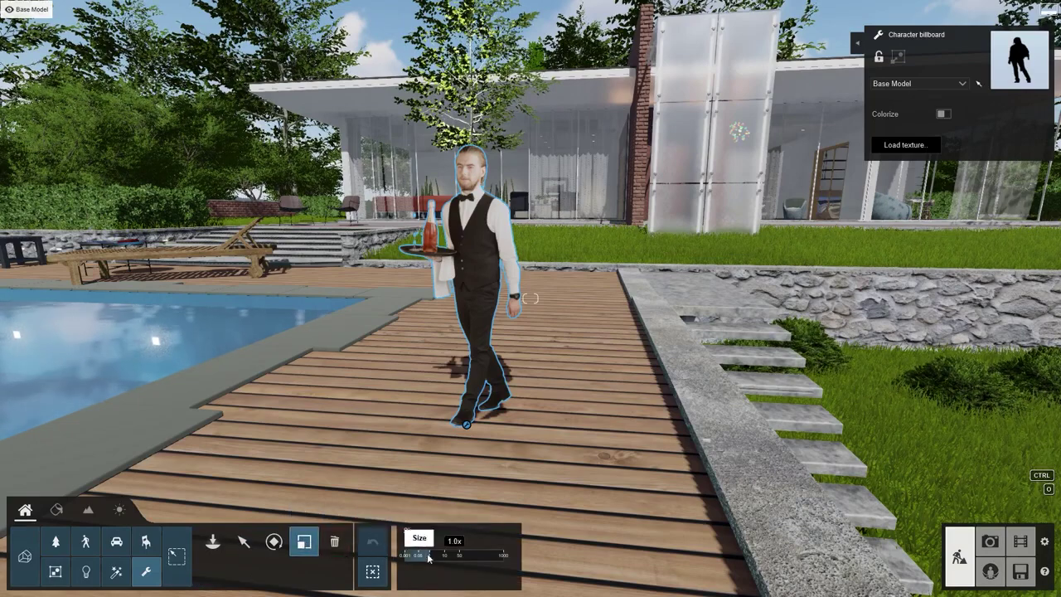
left_click_drag(428, 558, 812, 527)
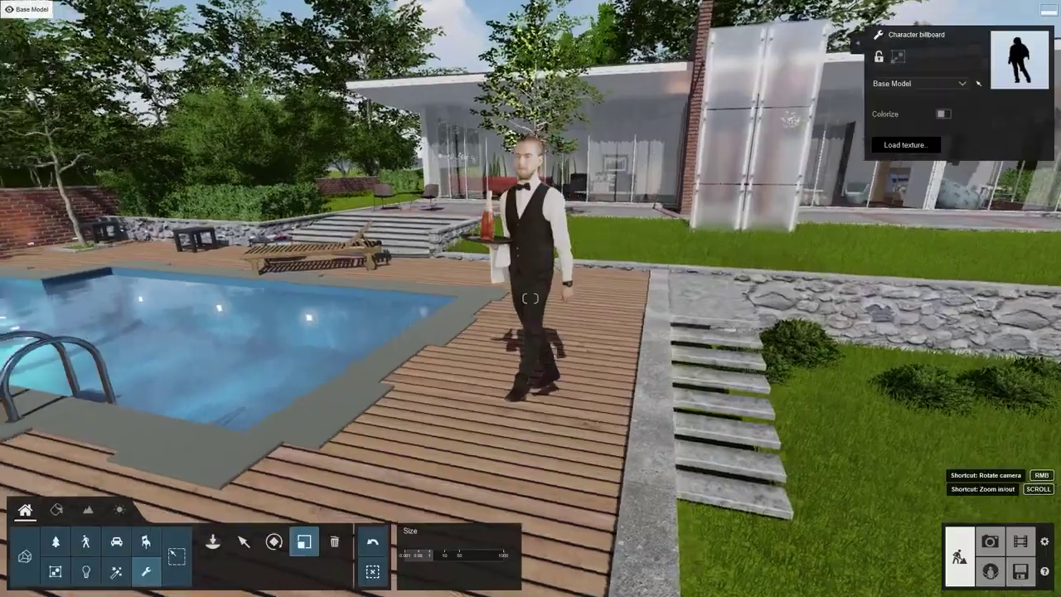
right_click_drag(531, 298, 458, 359)
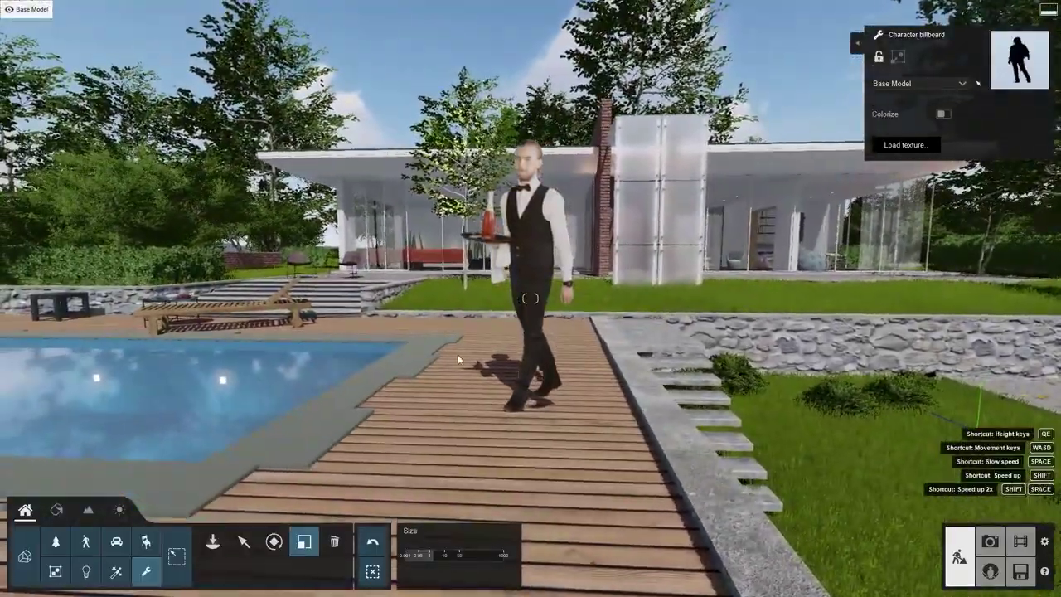
key("s")
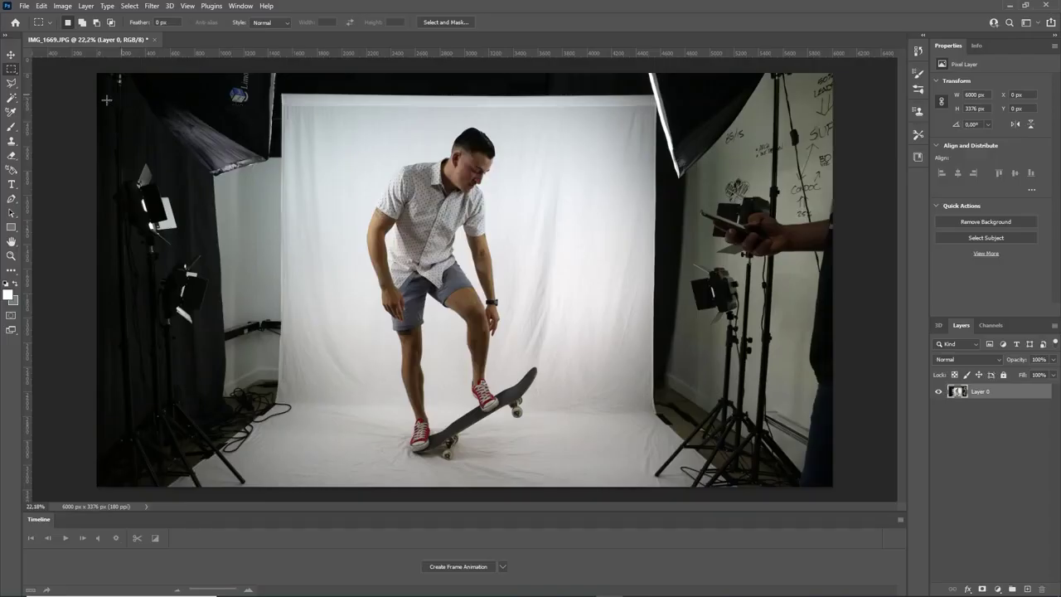
Box-select the skateboarder and his skateboard with the Object Selection Tool.
left_click(12, 98)
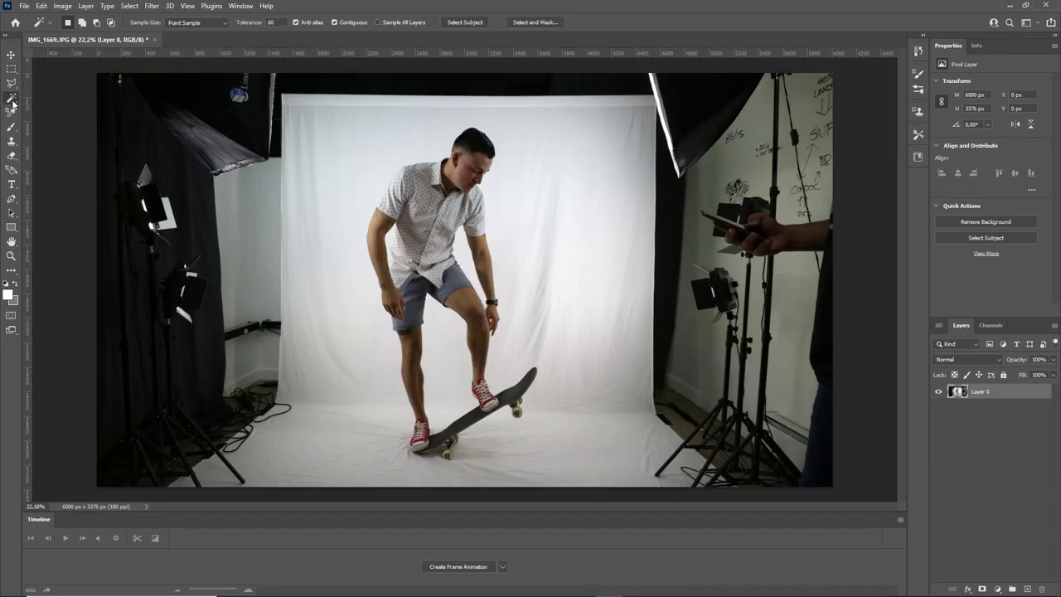
right_click(11, 102)
left_click(50, 97)
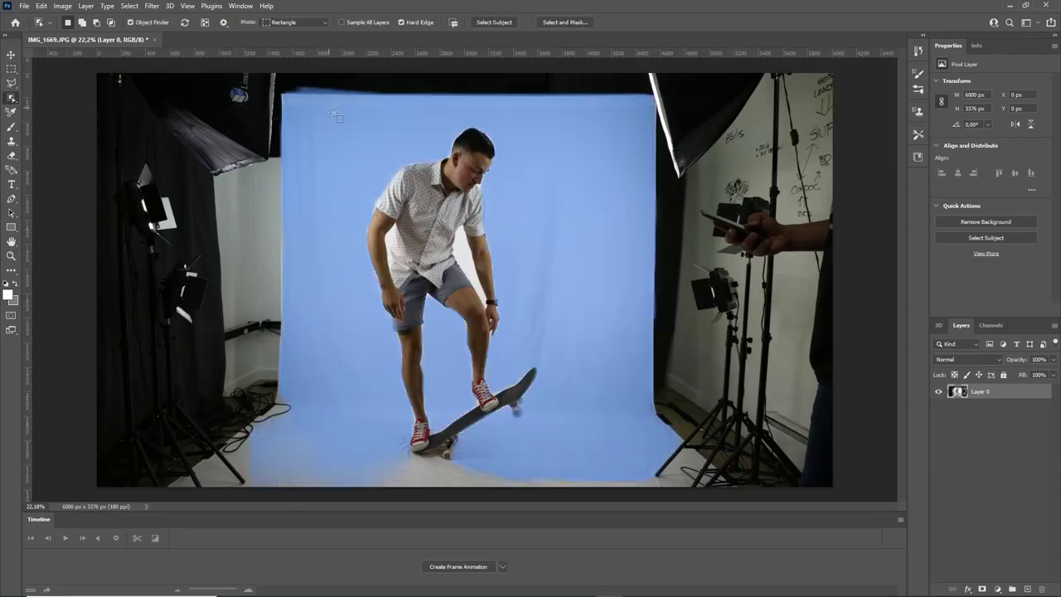
left_click_drag(344, 121, 560, 477)
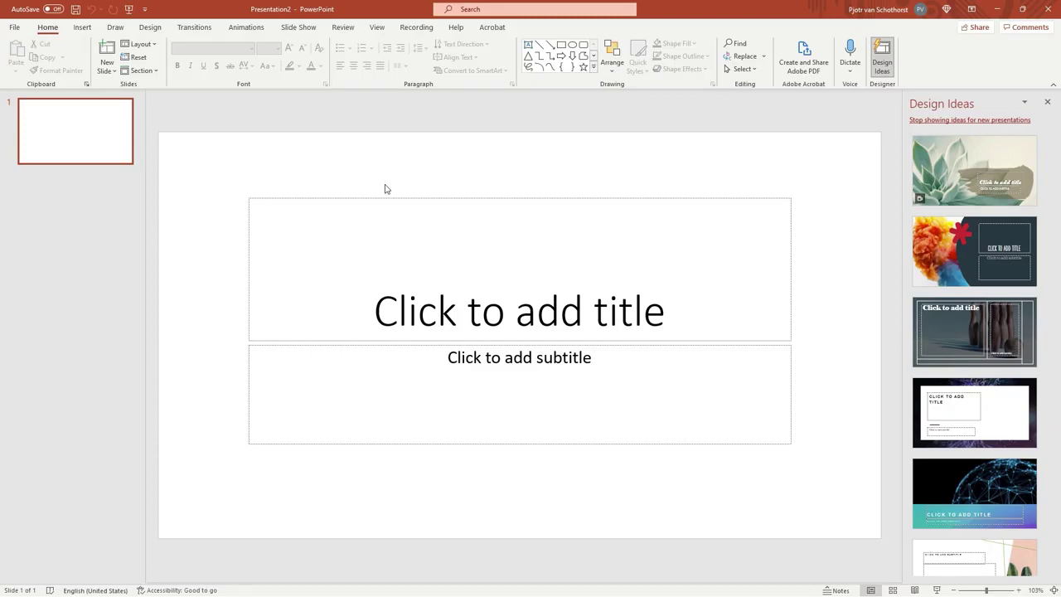
Replace the slide placeholders with a wide blue-gradient rounded rectangle.
left_click_drag(213, 164, 821, 492)
key("Delete")
left_click(583, 56)
left_click_drag(167, 238, 885, 390)
left_click(377, 70)
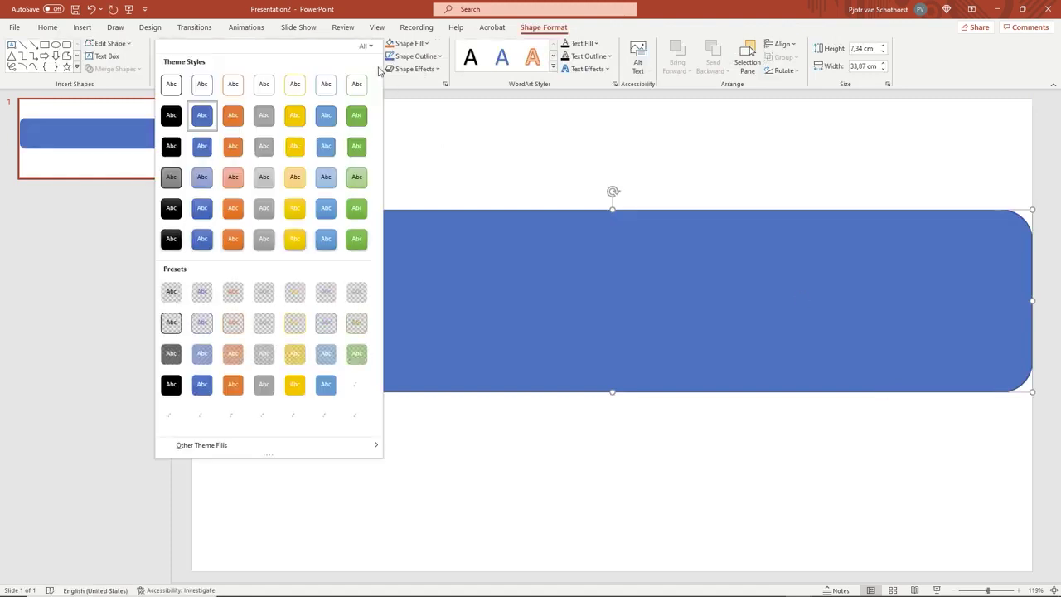
left_click(205, 414)
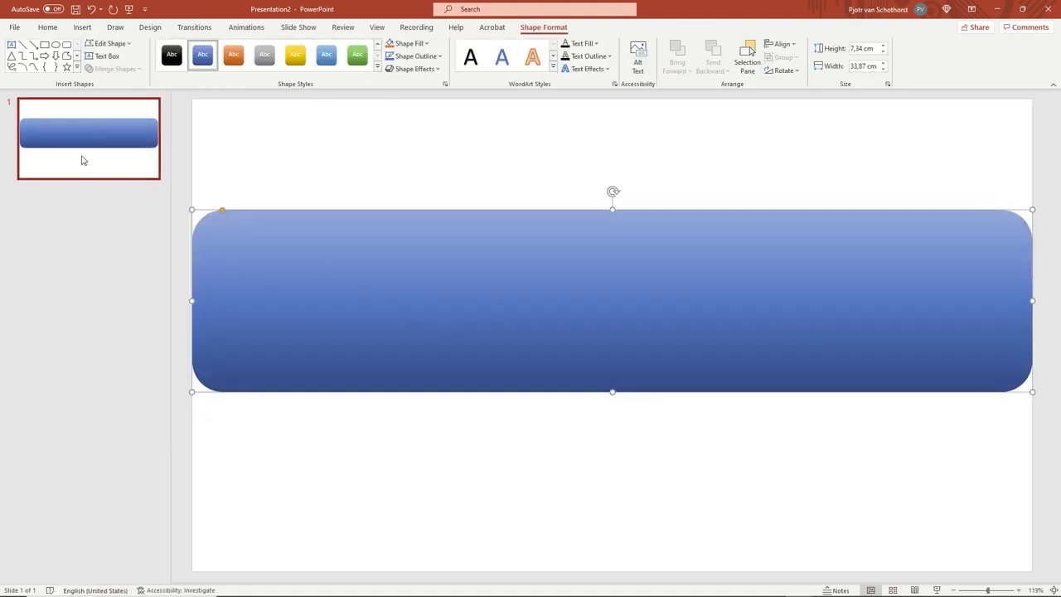
Write 'New Swimming Pool' inside the banner and enlarge it to about 80 pt.
left_click(12, 47)
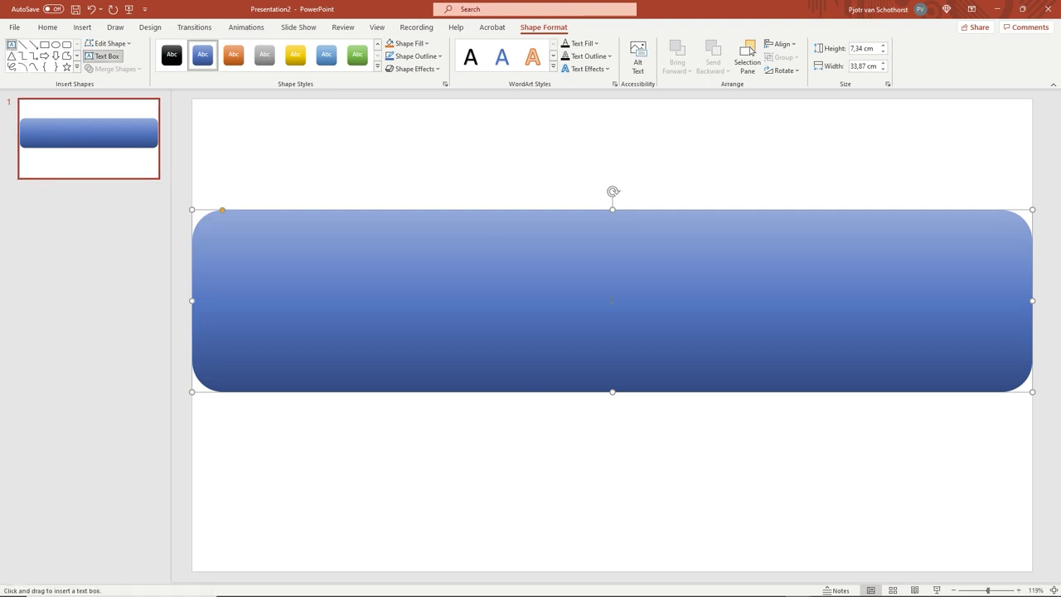
left_click(618, 313)
type("New Swimming Pool")
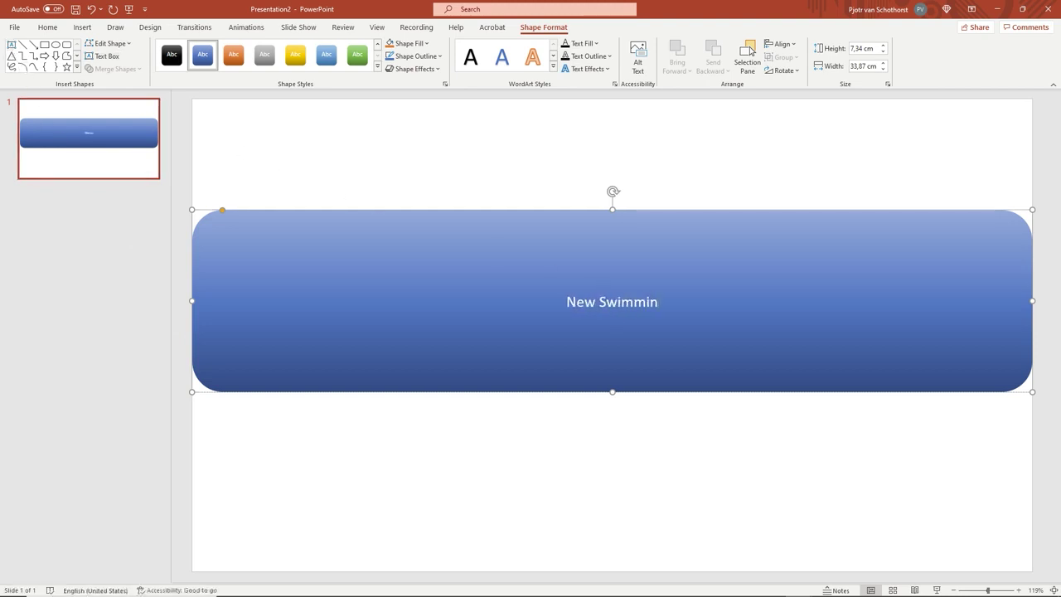
left_click_drag(547, 302, 692, 310)
left_click(48, 27)
left_click(289, 48)
left_click(288, 49)
left_click(288, 48)
left_click(288, 48)
left_click(289, 48)
left_click(289, 48)
Draw a down arrow below the banner with the same blue gradient style.
left_click(571, 56)
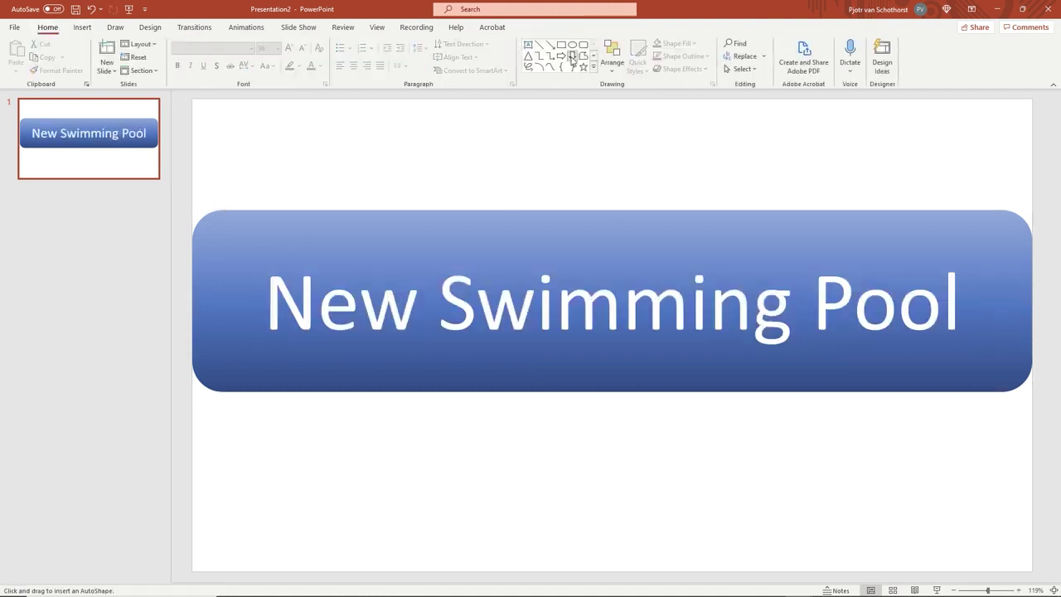
left_click_drag(565, 454, 676, 568)
left_click(378, 70)
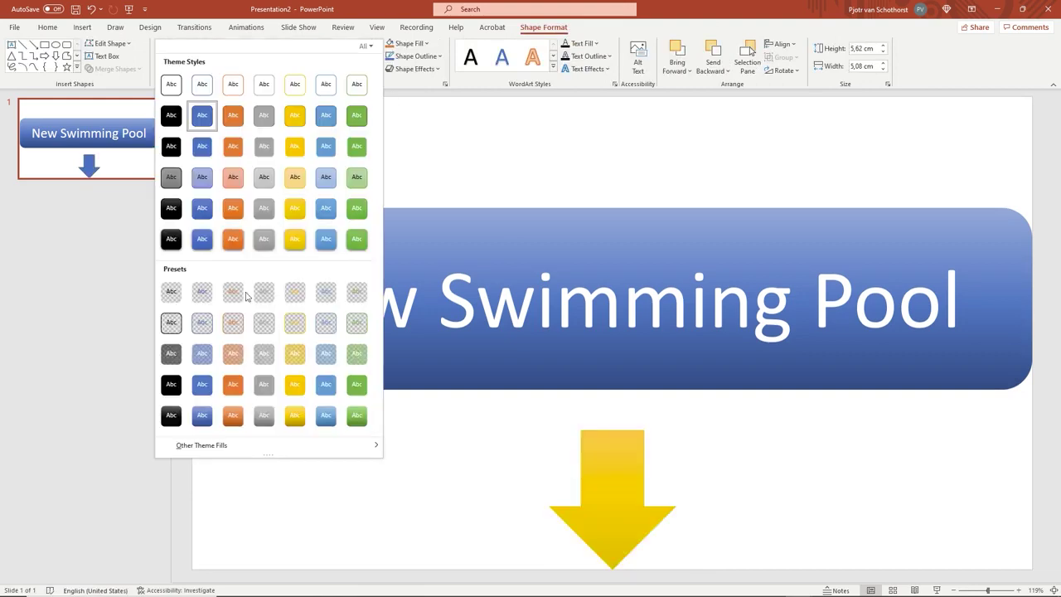
left_click(205, 410)
Save the slide as New Swimming Pool billboard in PNG format.
type("Swimming Pool billboa")
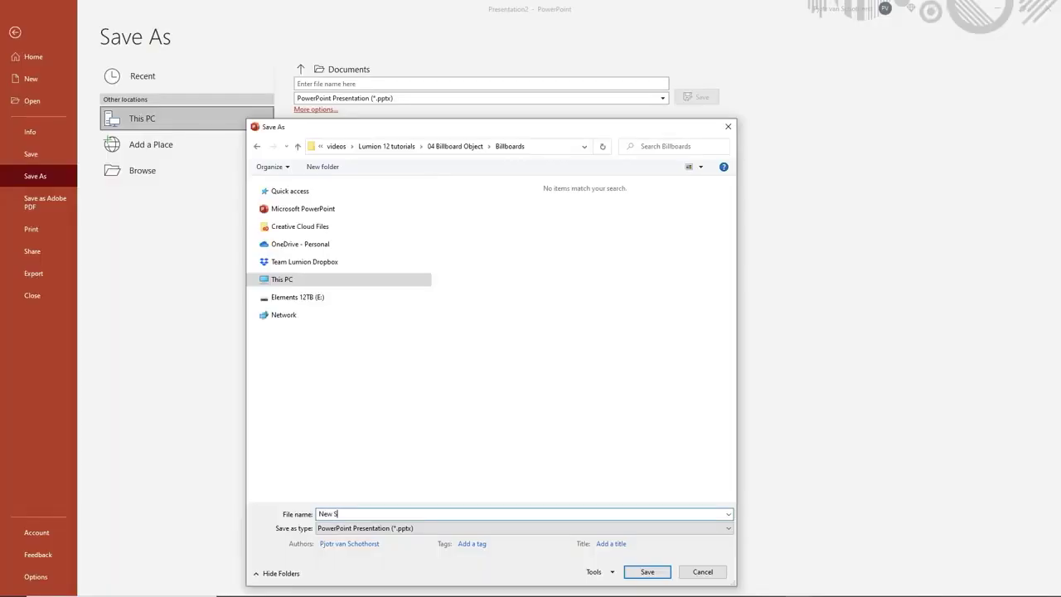
left_click(481, 97)
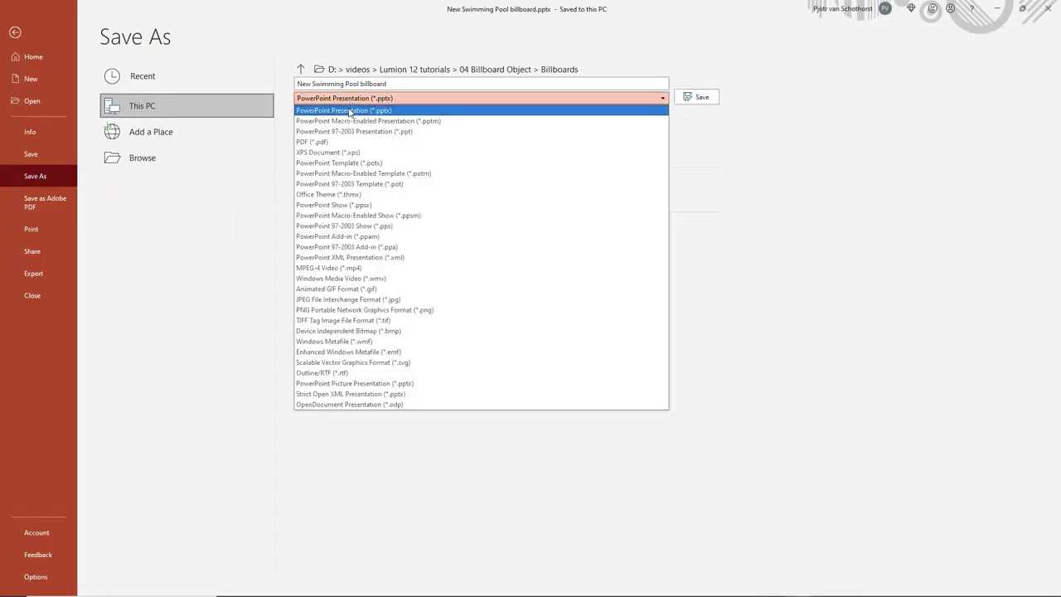
left_click(382, 308)
left_click(701, 98)
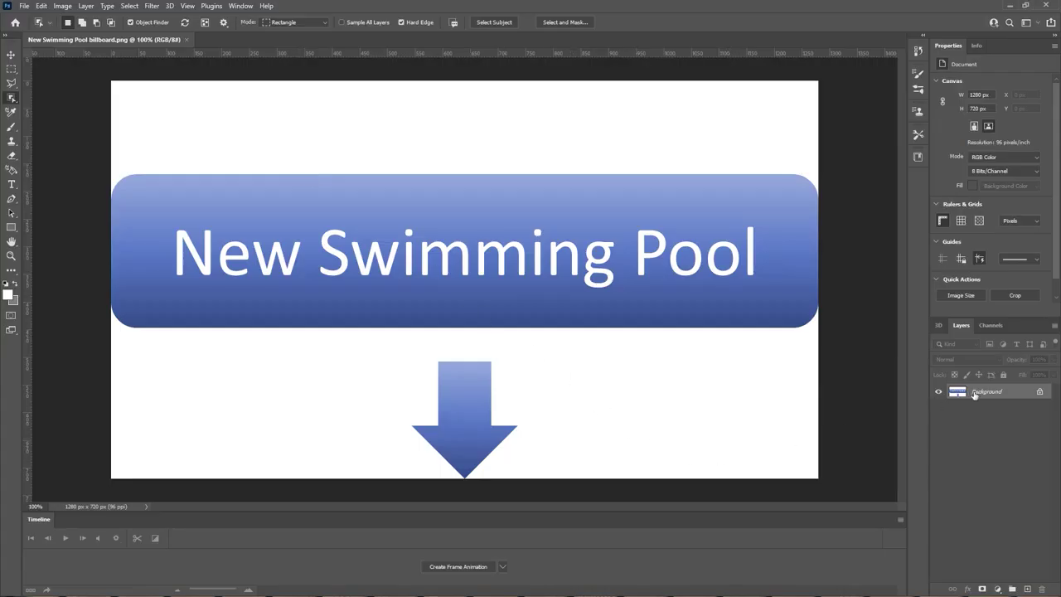
Convert the Background to Layer 0 and Magic Wand-delete the white areas around banner and arrow.
double_click(975, 395)
key("Return")
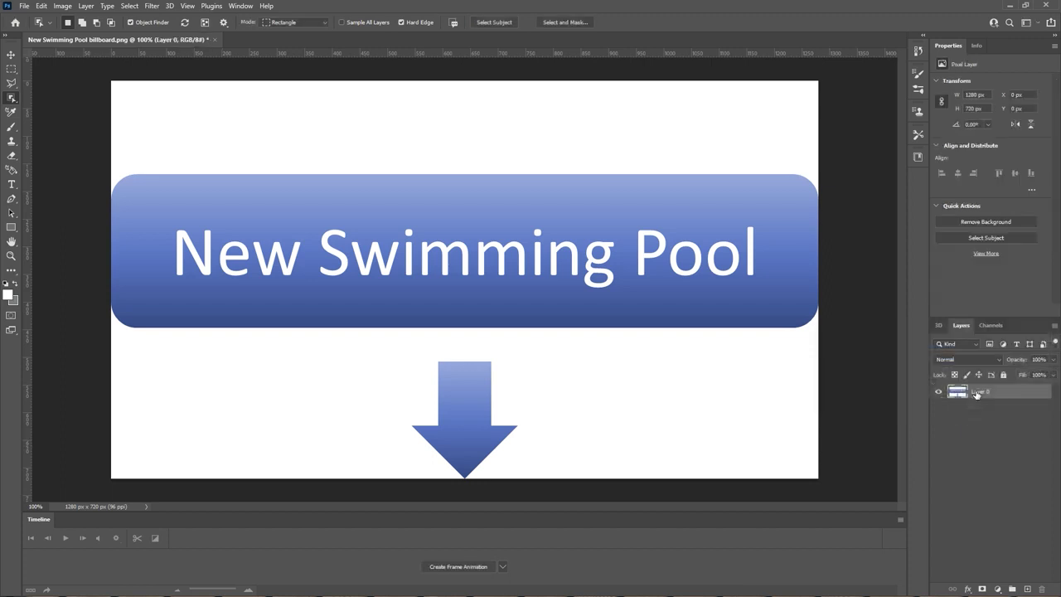
right_click(14, 99)
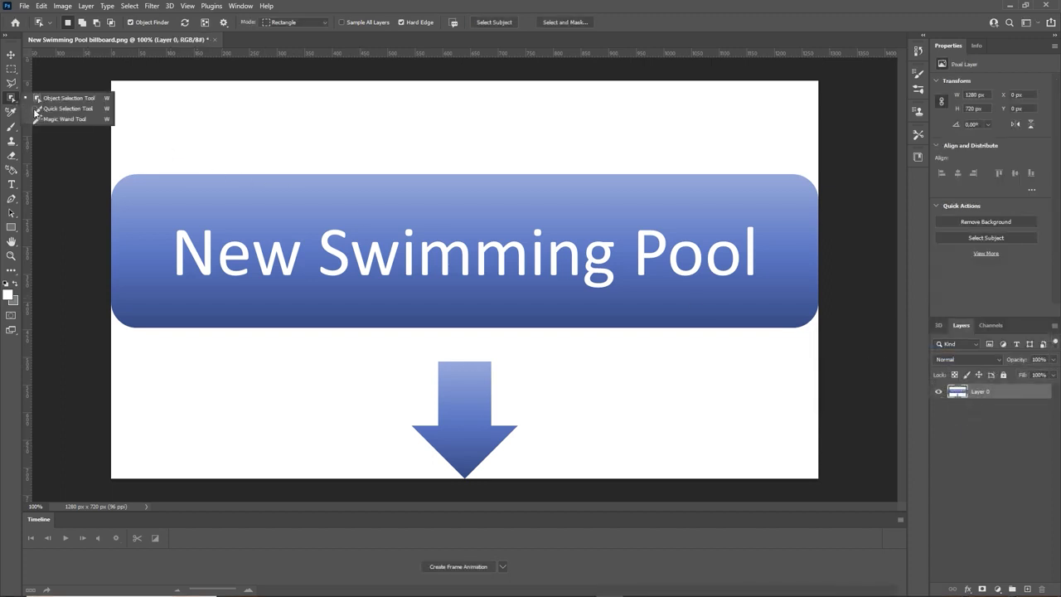
left_click(50, 118)
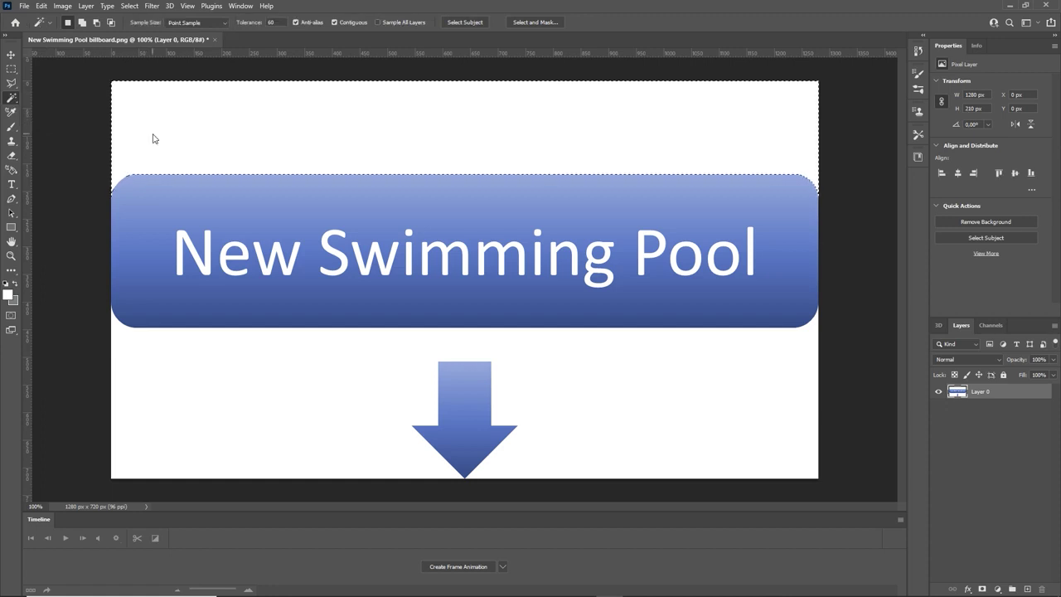
key("Delete")
left_click(248, 392)
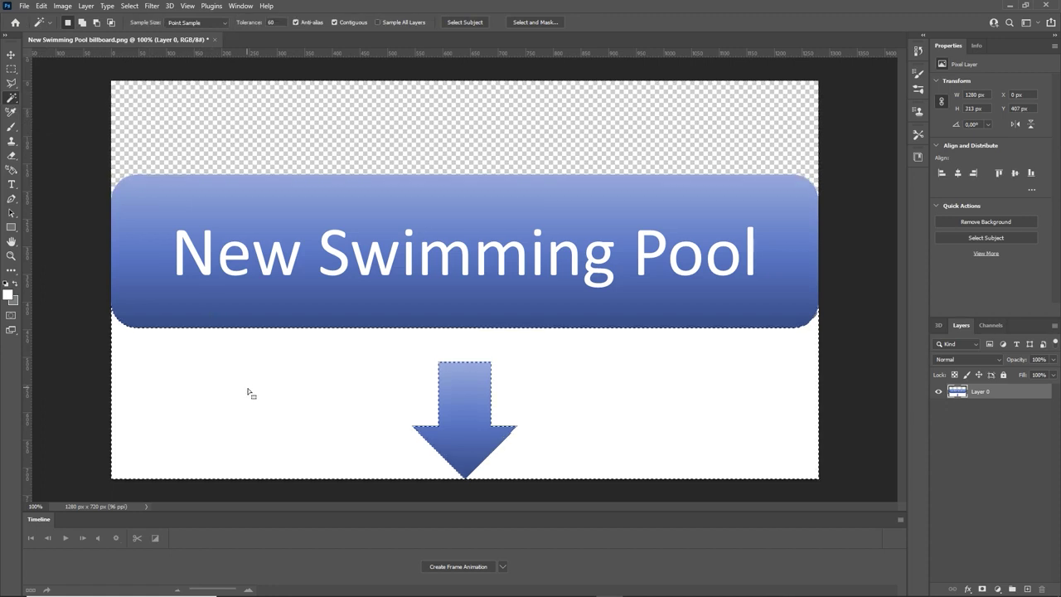
key("Delete")
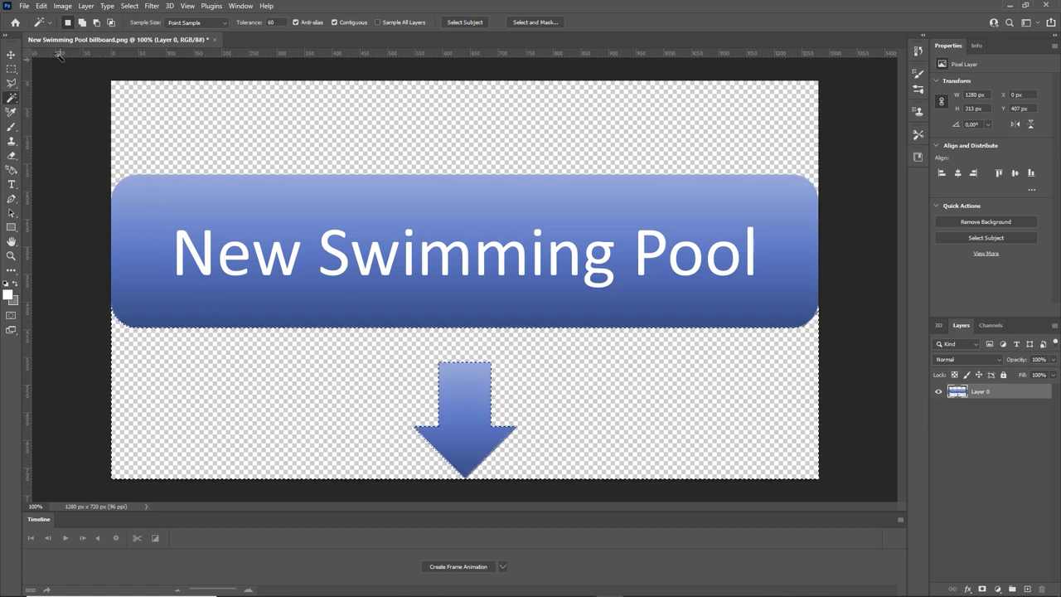